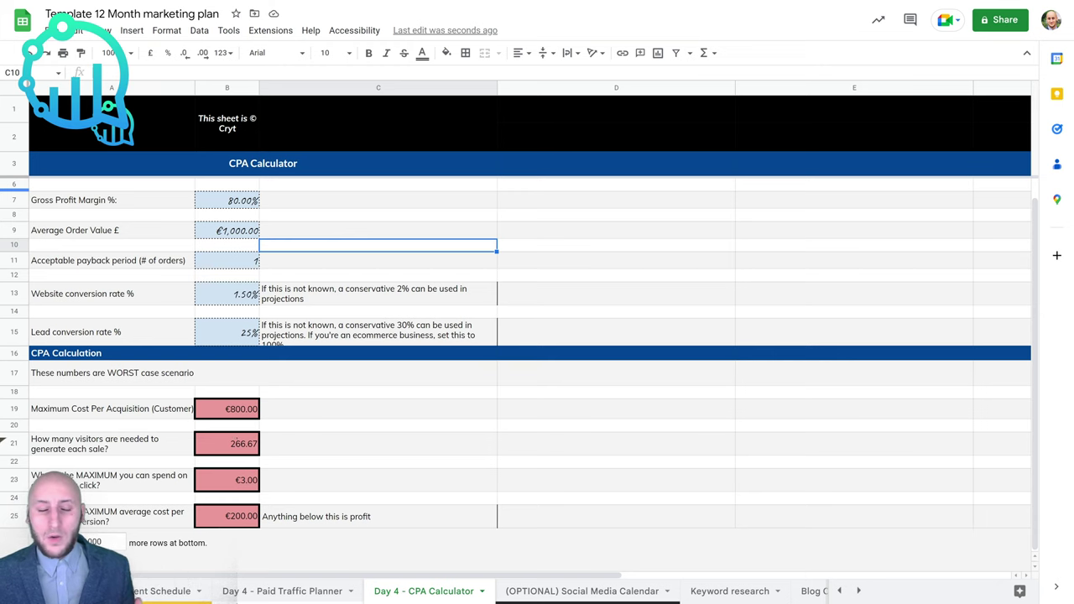
- Review the inputs: average order value, 80.00% gross profit margin and acceptable payback period
scroll(528, 336, up, 1)
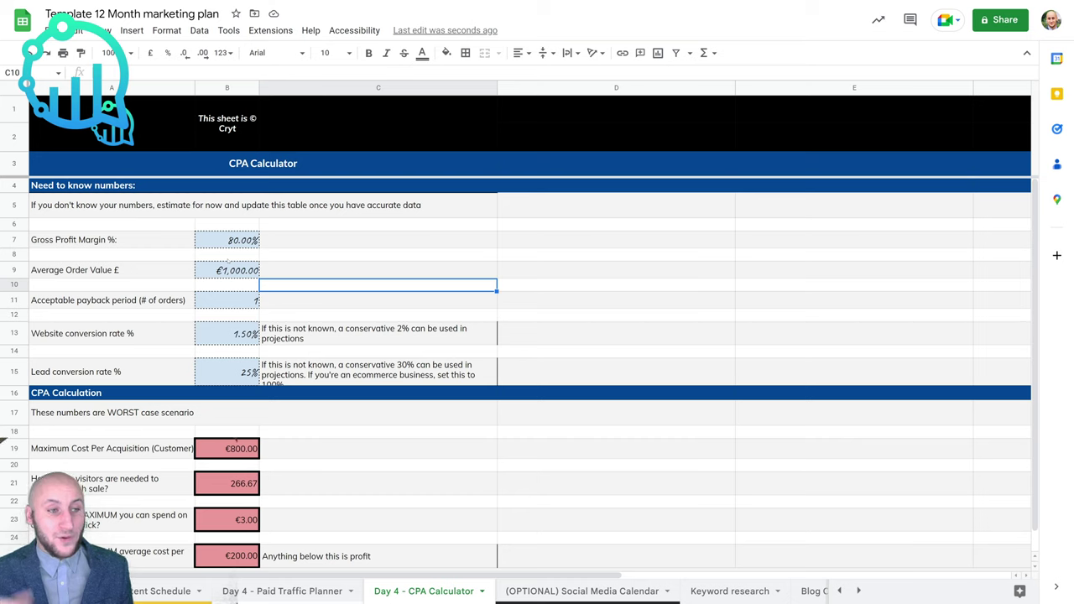
key(Up)
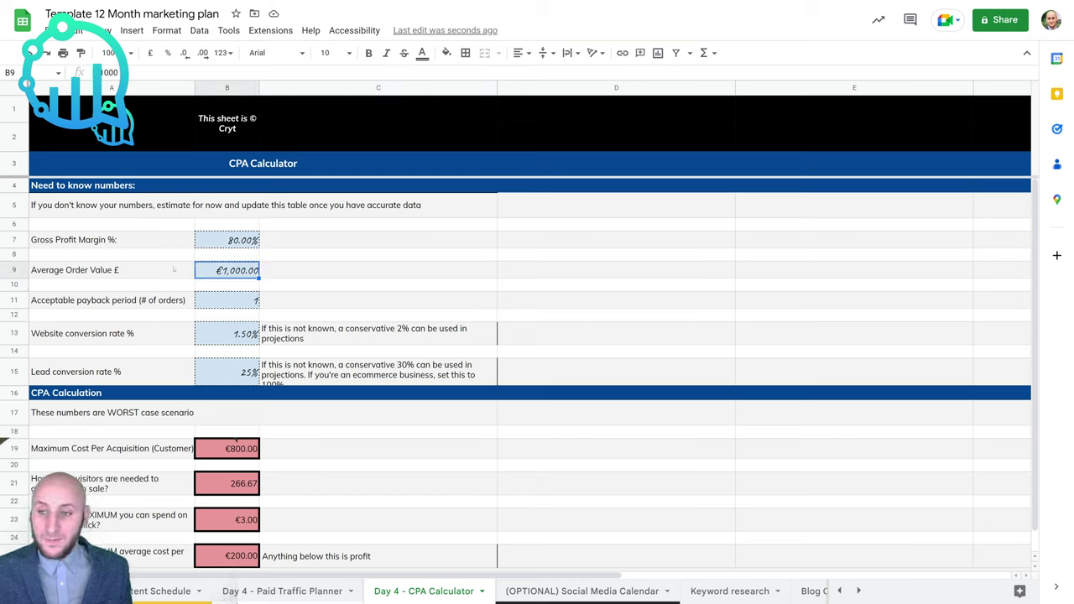
key(Left)
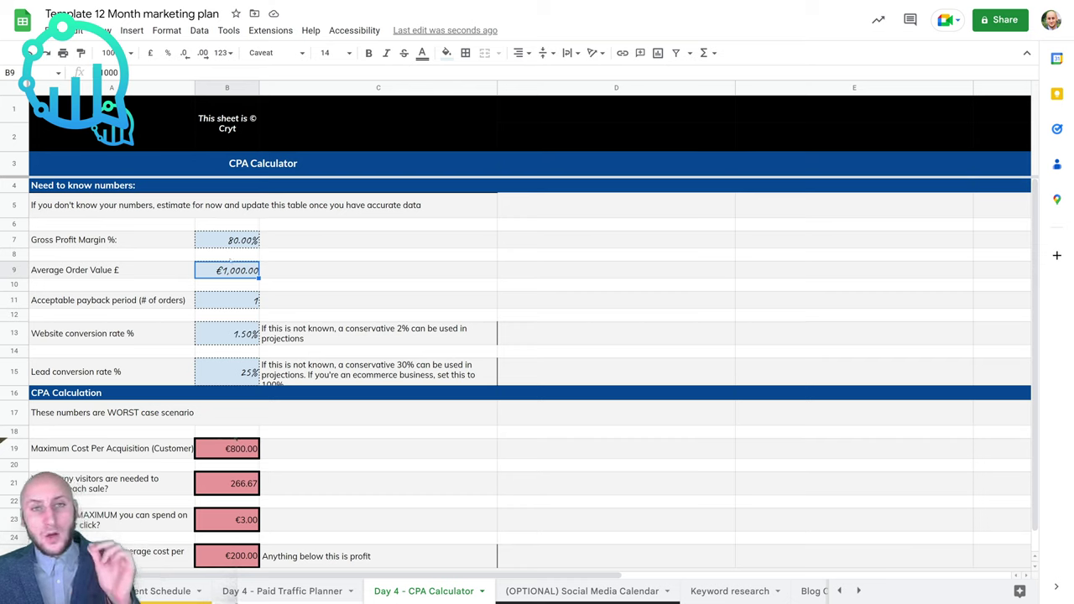
click(190, 241)
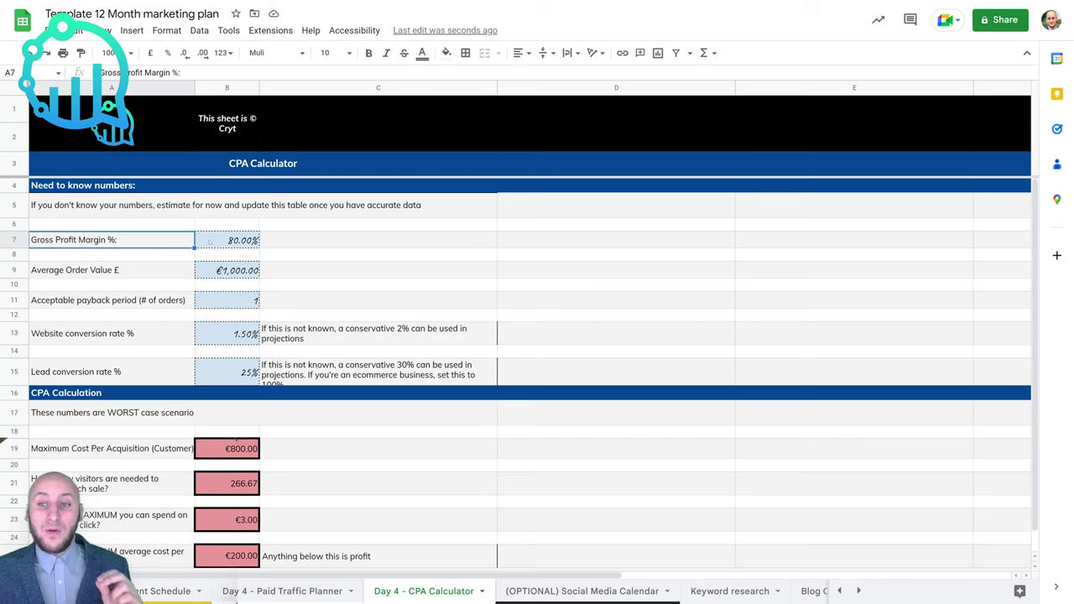
click(226, 241)
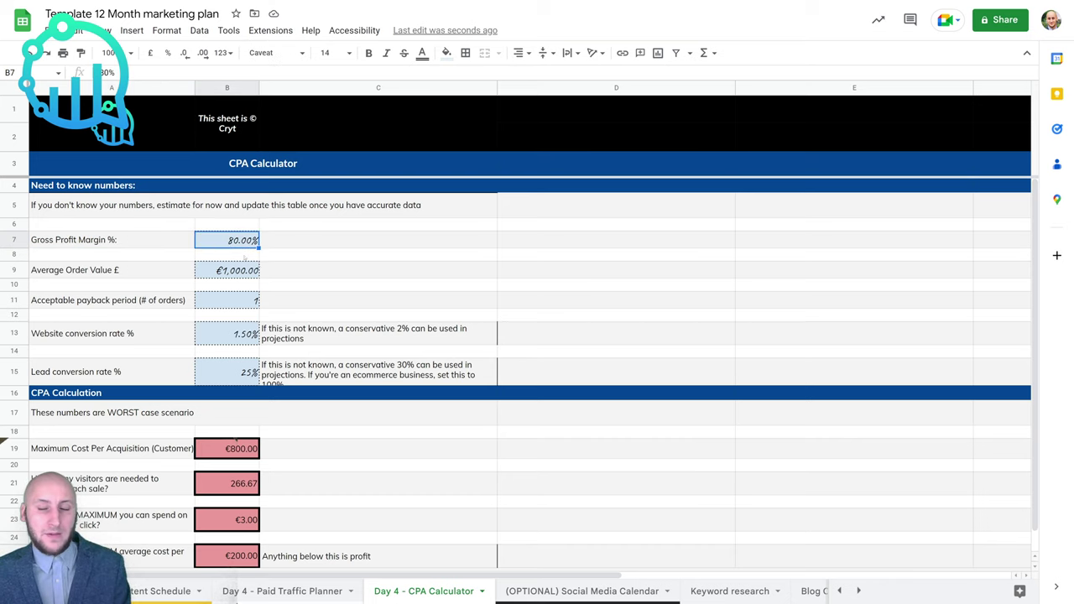
click(278, 295)
click(248, 301)
scroll(235, 442, down, 1)
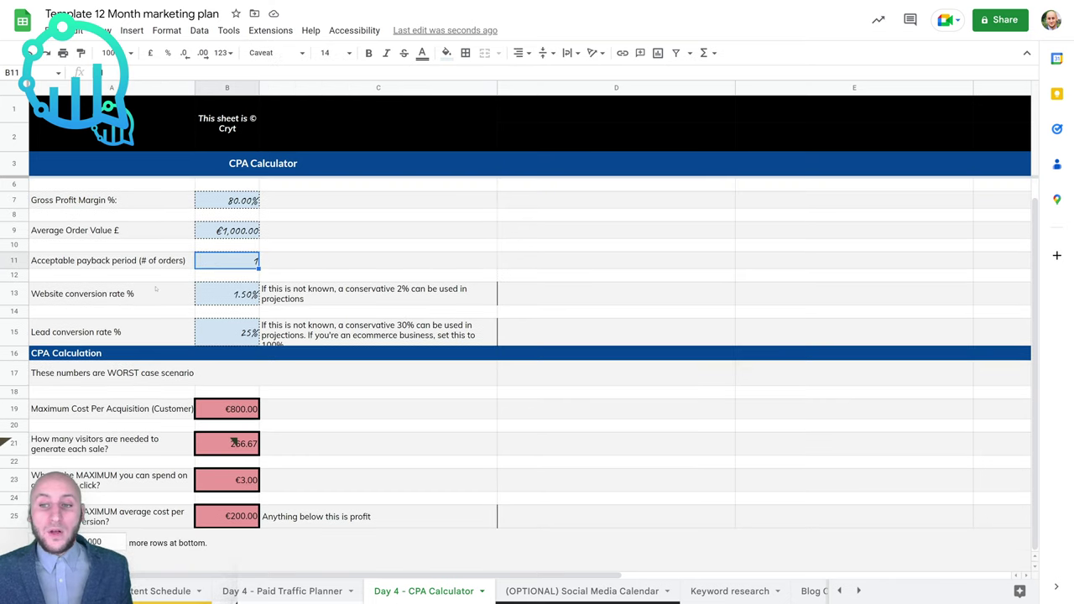
- Walk through the conversion rates, the worst-case note and the €800.00 maximum cost per acquisition formula
click(159, 295)
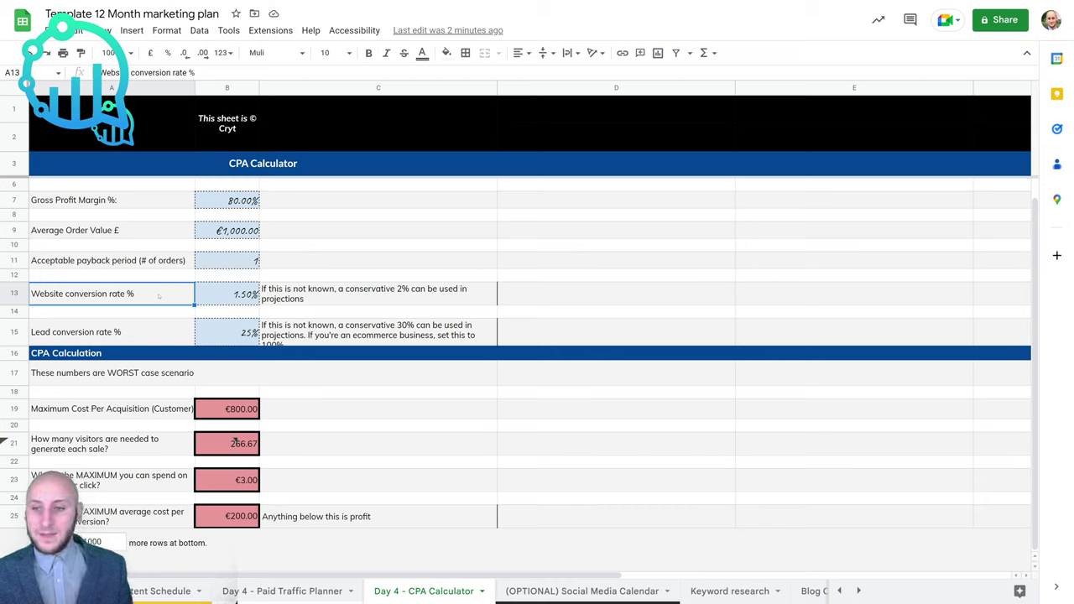
click(154, 338)
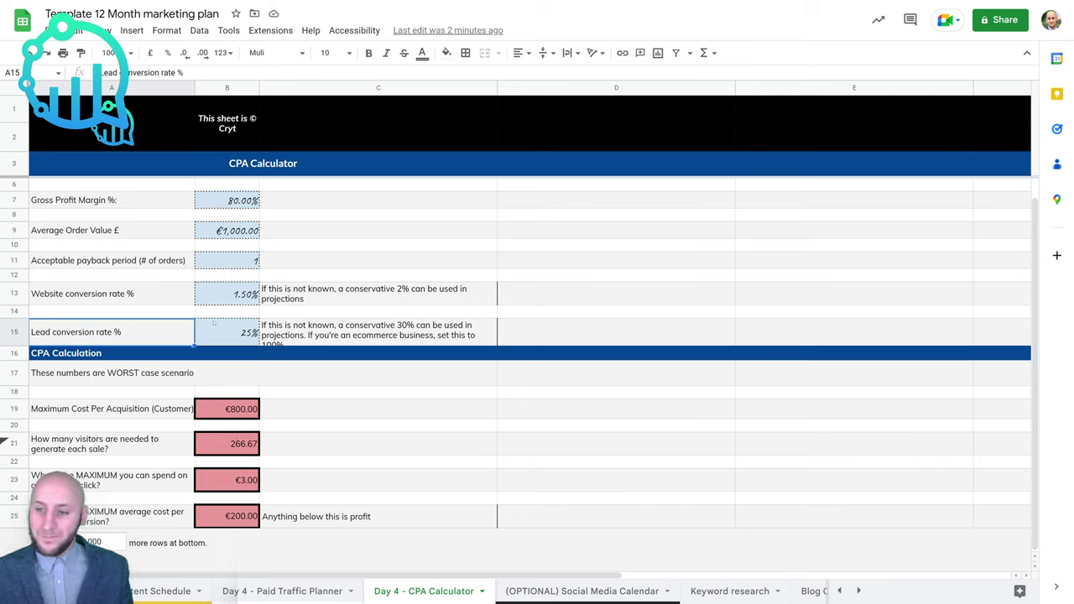
click(139, 372)
click(231, 413)
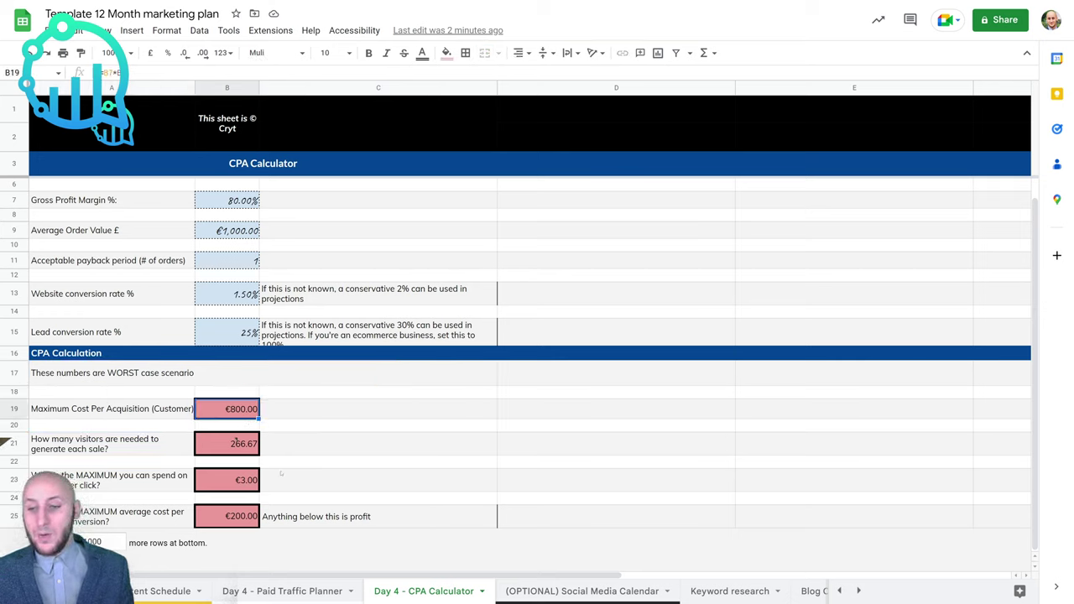
click(290, 475)
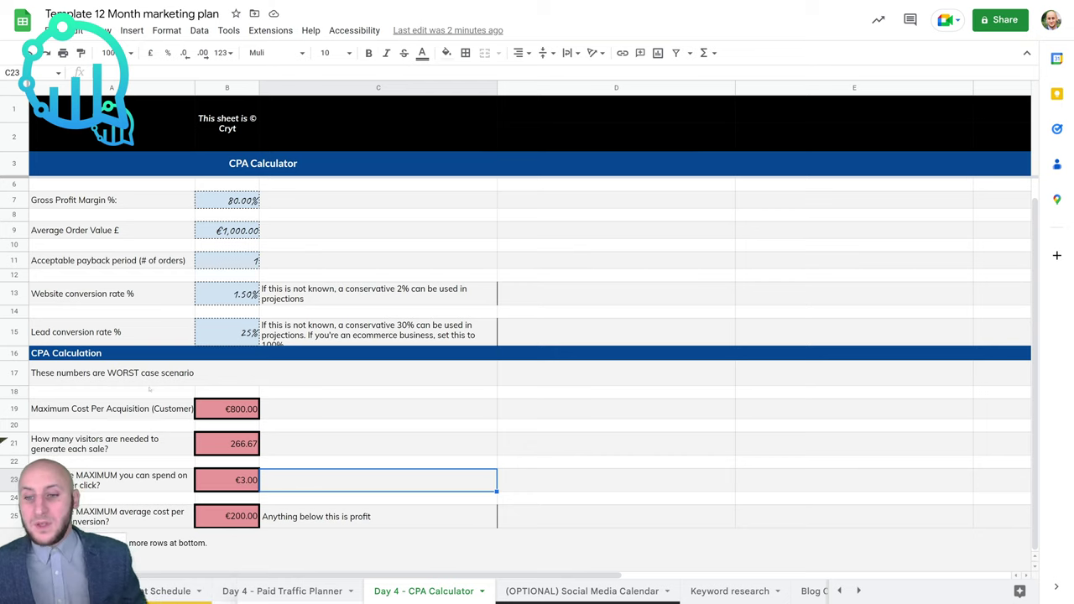
click(94, 414)
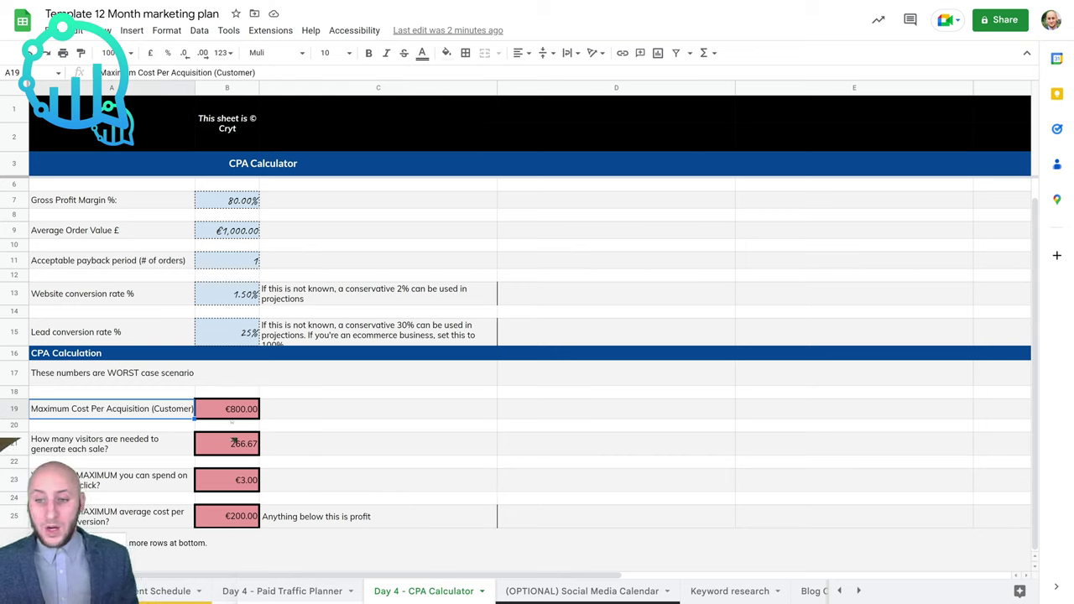
click(228, 413)
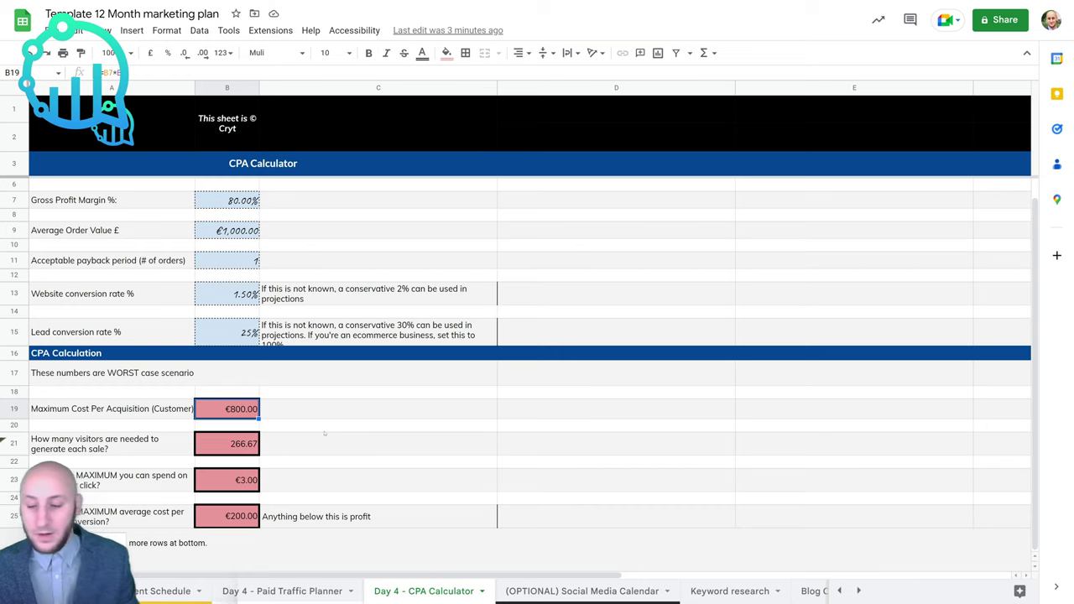
- Point out the visitors-per-sale question below the cost per acquisition result
click(127, 449)
key(Up)
key(Up)
key(Down)
key(Down)
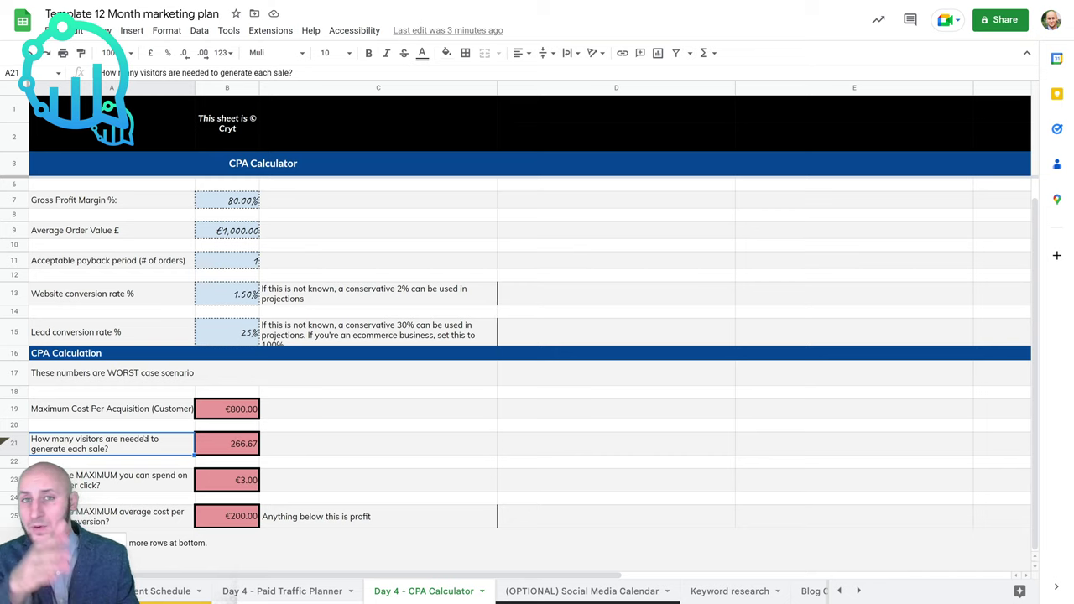
click(286, 443)
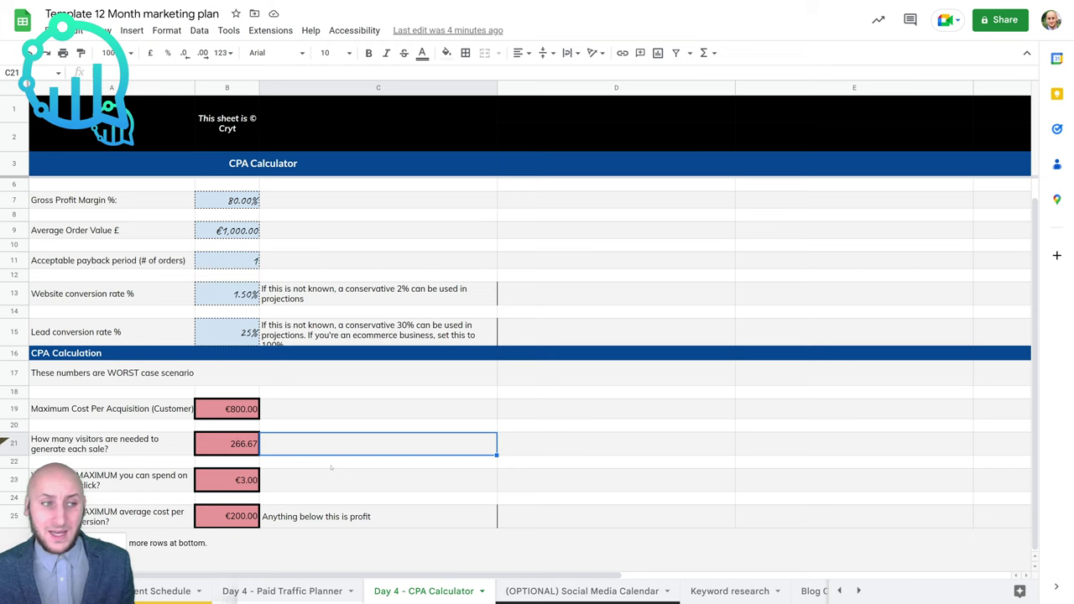
- Highlight the Website and Person fills forum steps on the funnel diagram with the laser
scroll(312, 451, up, 1)
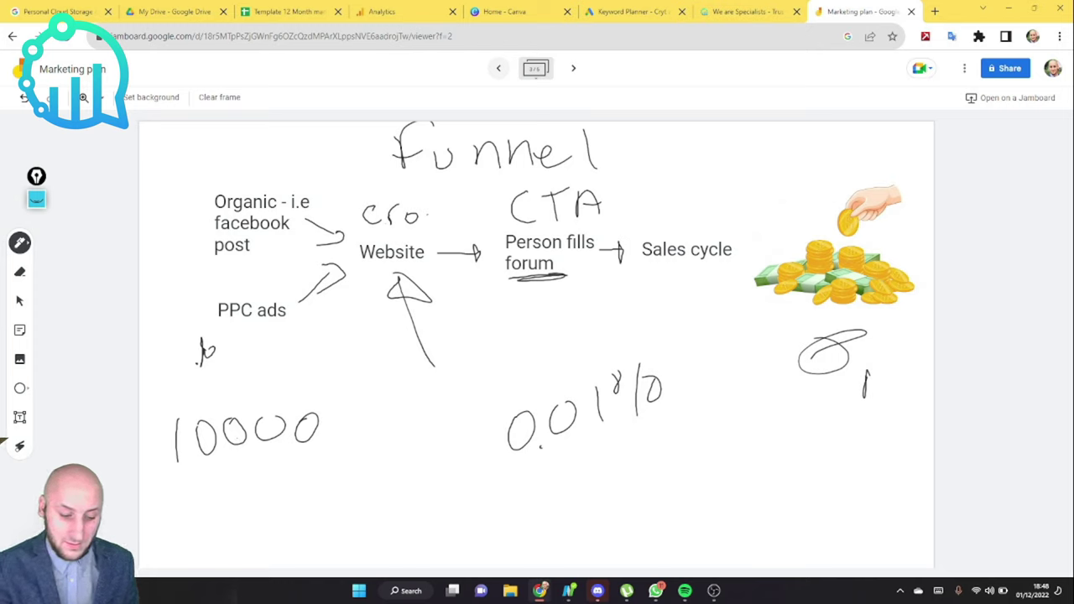
click(20, 445)
mouse_move(375, 215)
mouse_down()
mouse_move(395, 220)
mouse_move(360, 252)
mouse_move(395, 220)
mouse_up()
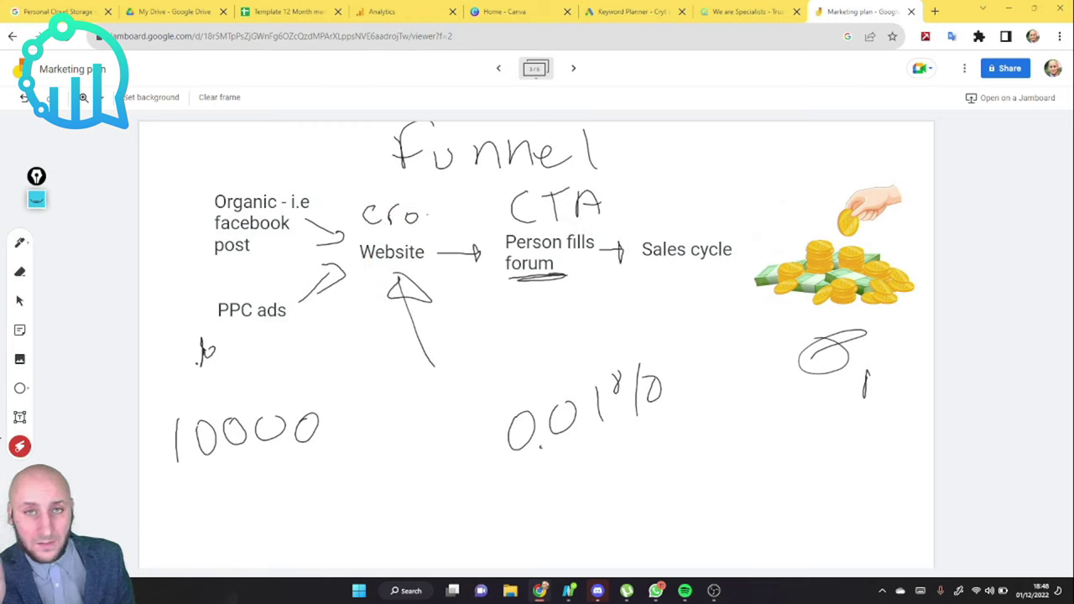
mouse_move(508, 201)
mouse_down()
mouse_move(587, 243)
mouse_move(520, 289)
mouse_move(545, 193)
mouse_move(588, 252)
mouse_up()
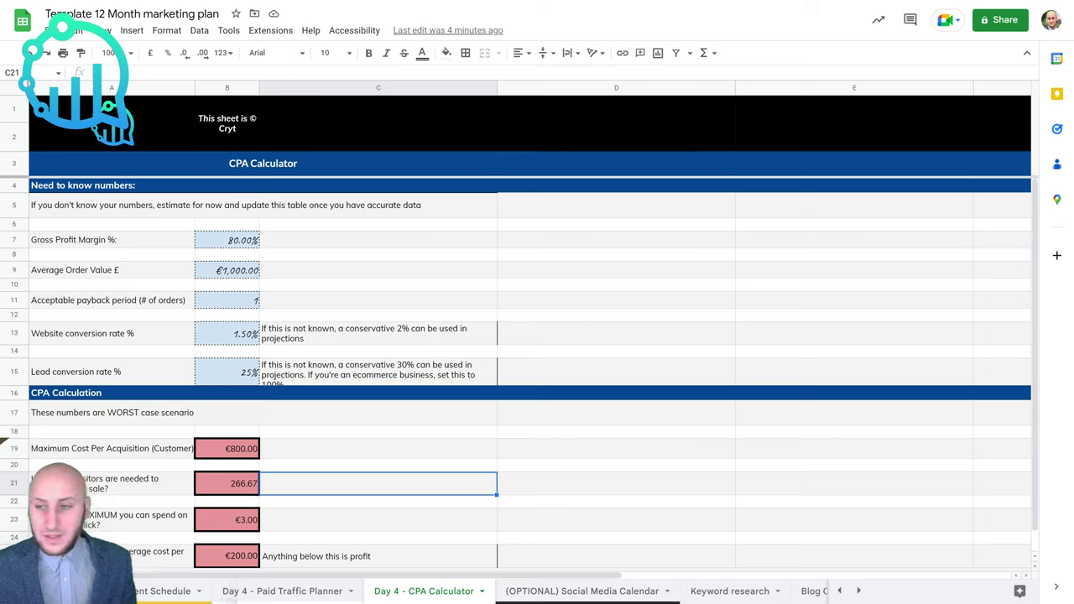
- Change the website conversion rate in B13 from 1.5% to 0.50%
double_click(247, 331)
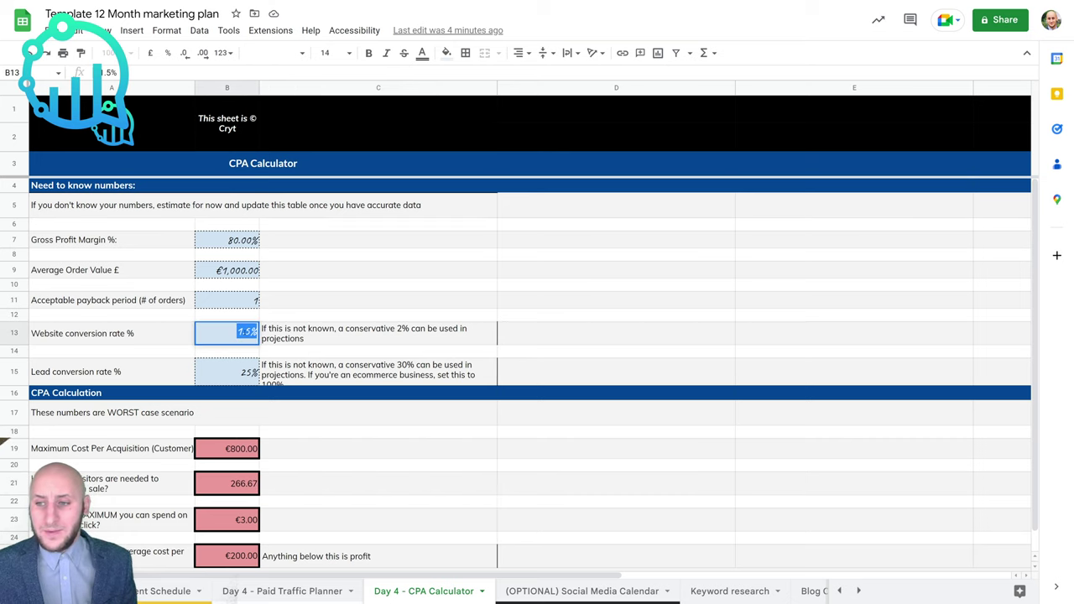
click(248, 331)
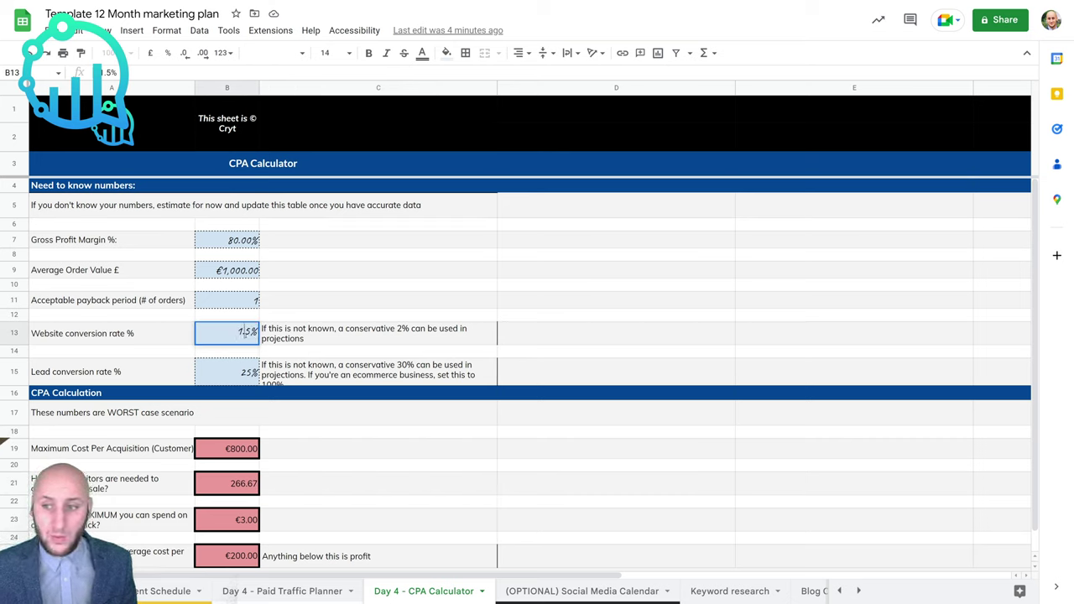
key(BackSpace)
key(BackSpace)
key(BackSpace)
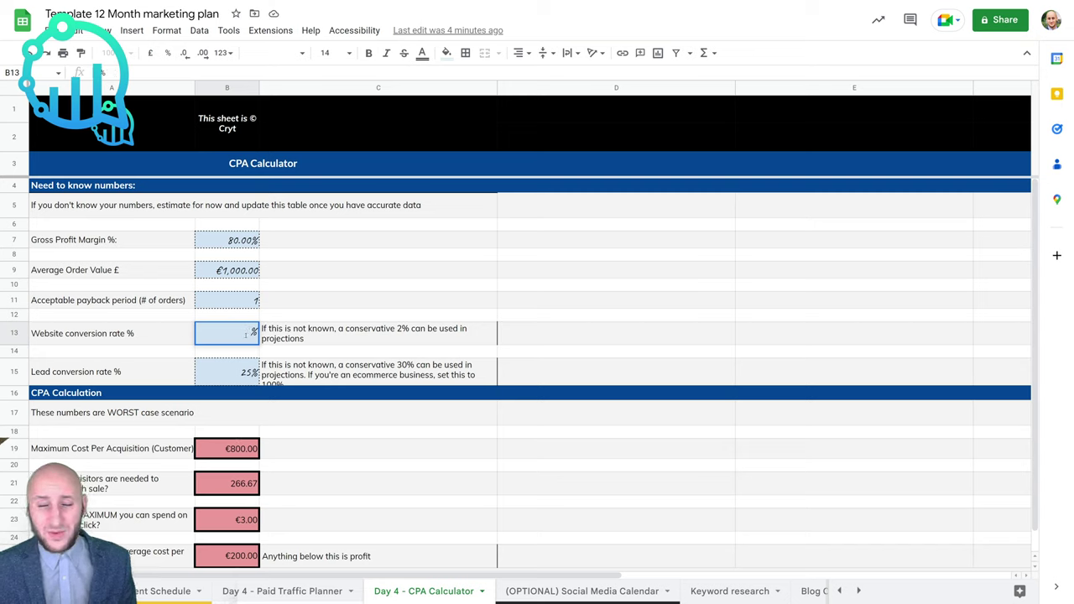
text(0.5)
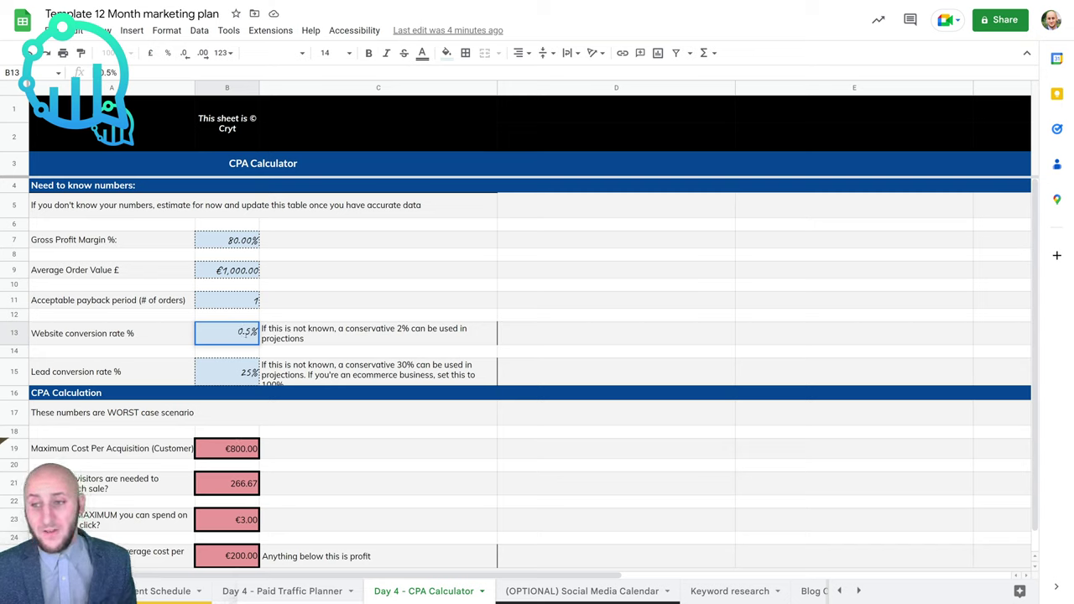
key(Return)
scroll(233, 360, down, 1)
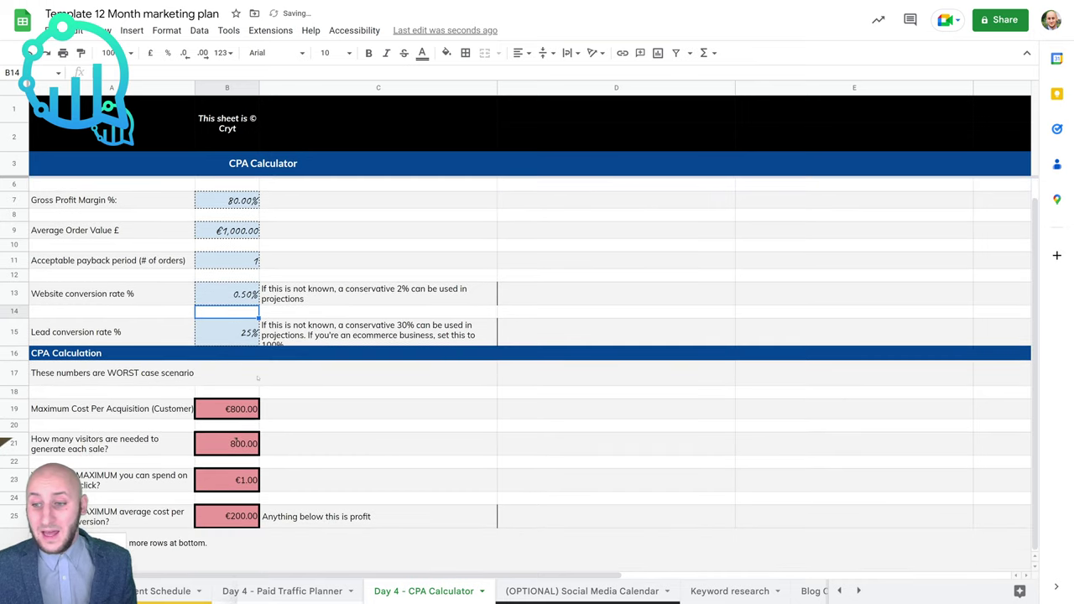
click(257, 450)
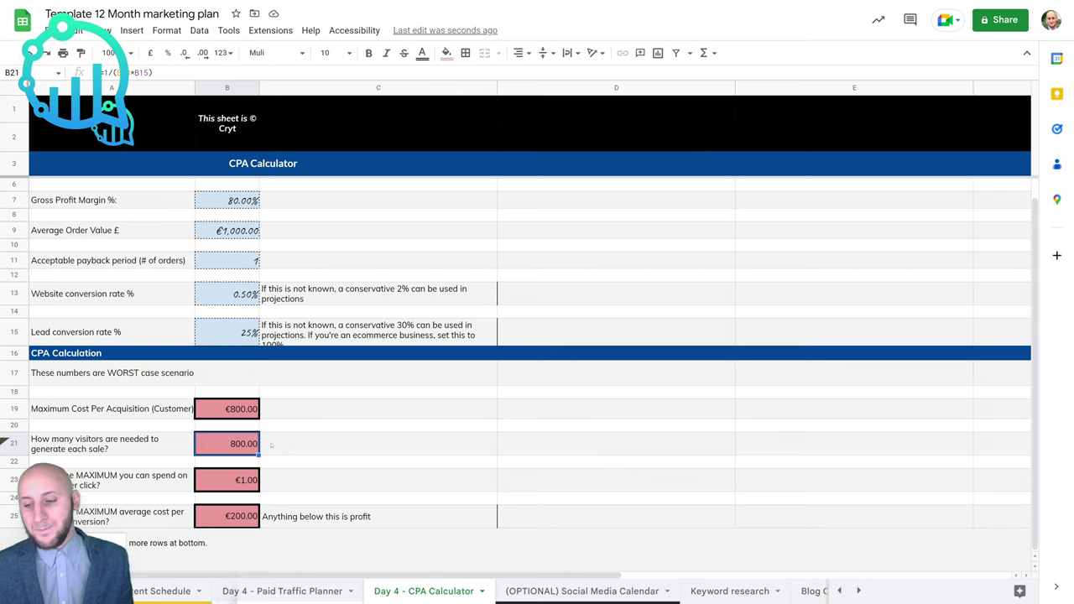
click(281, 429)
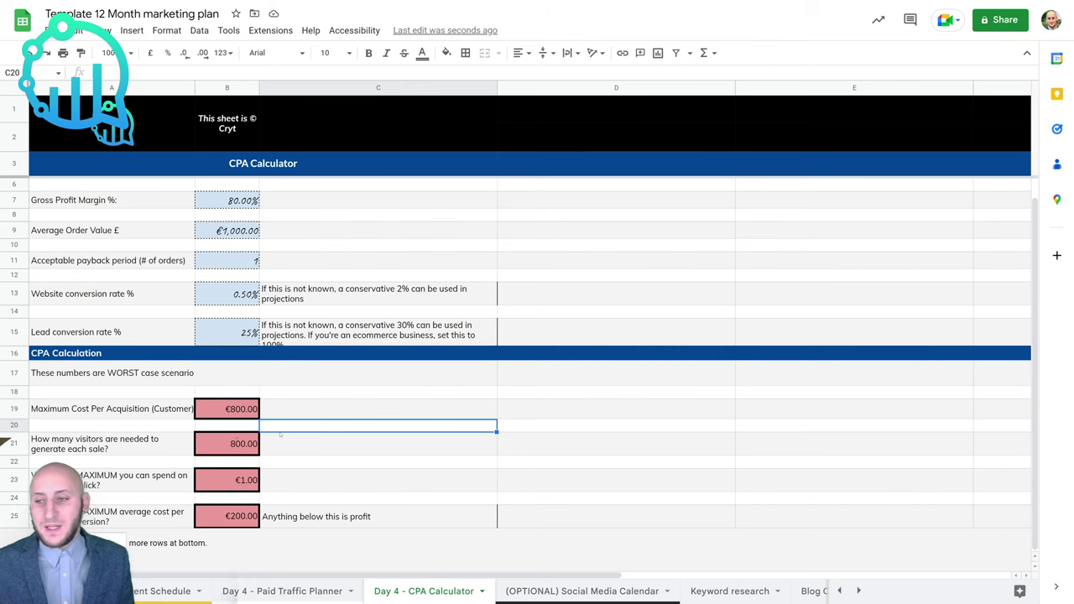
scroll(280, 434, up, 1)
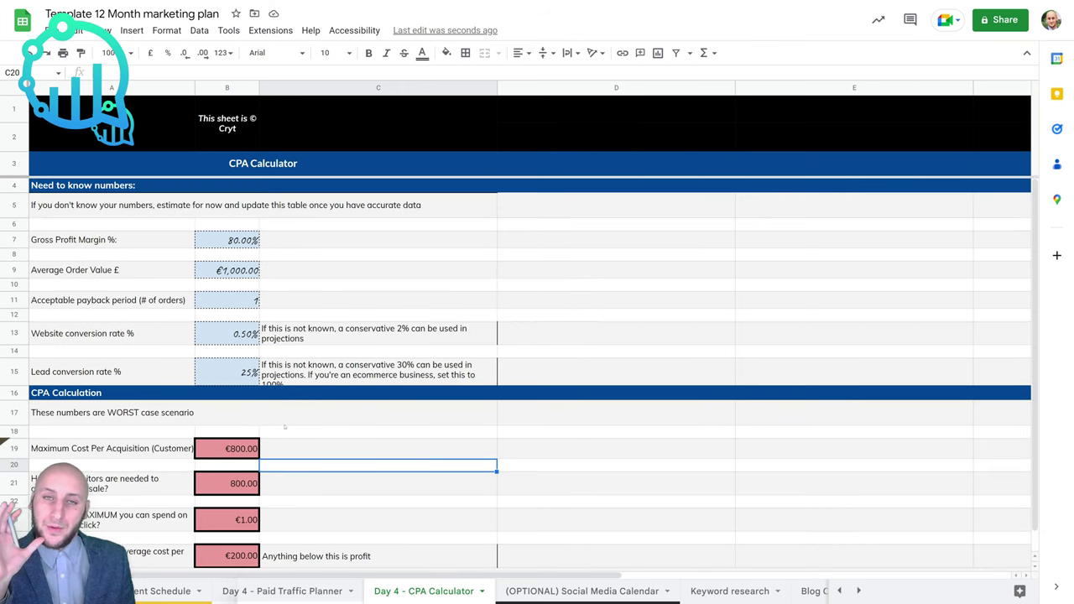
scroll(285, 427, down, 1)
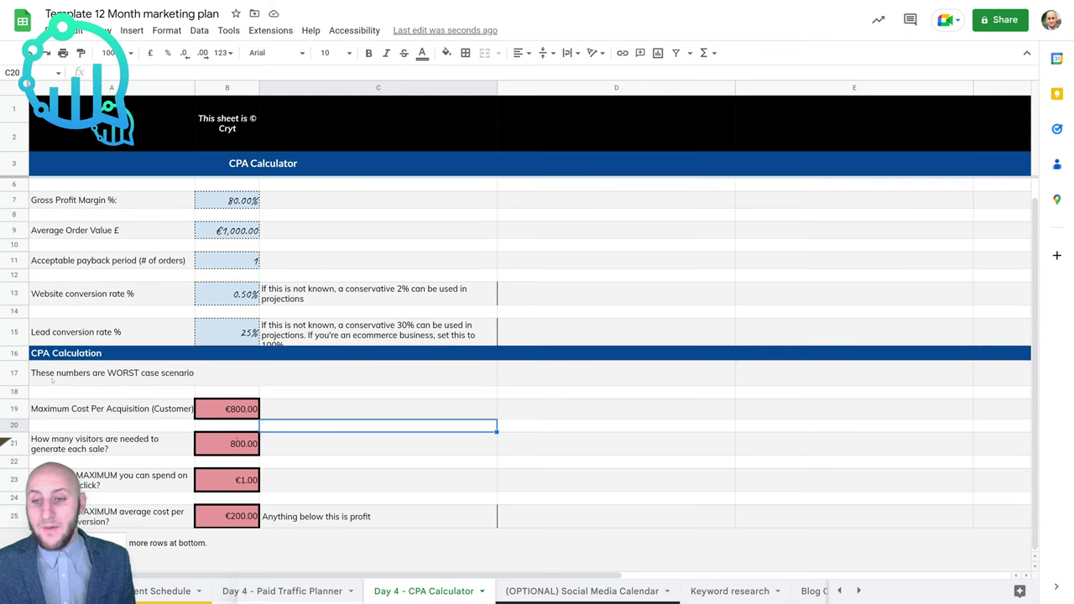
click(252, 372)
click(226, 516)
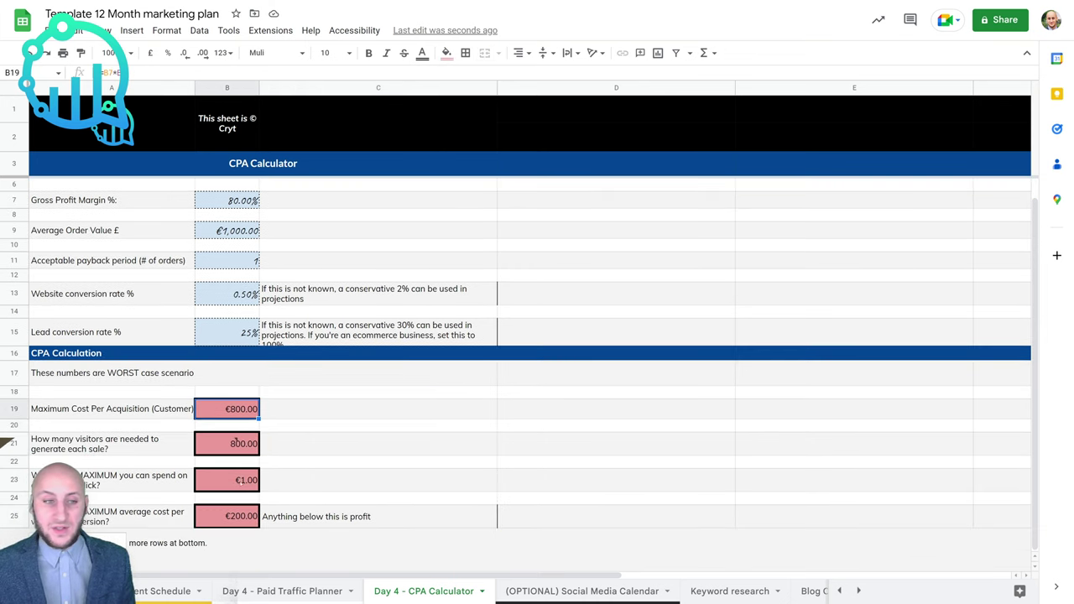
click(243, 419)
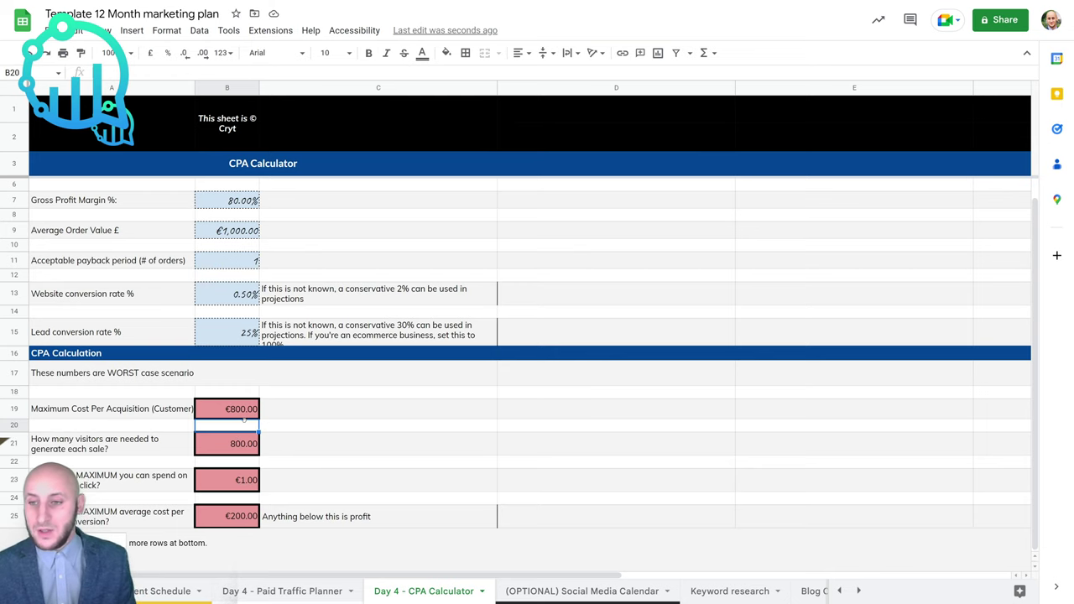
scroll(251, 423, up, 1)
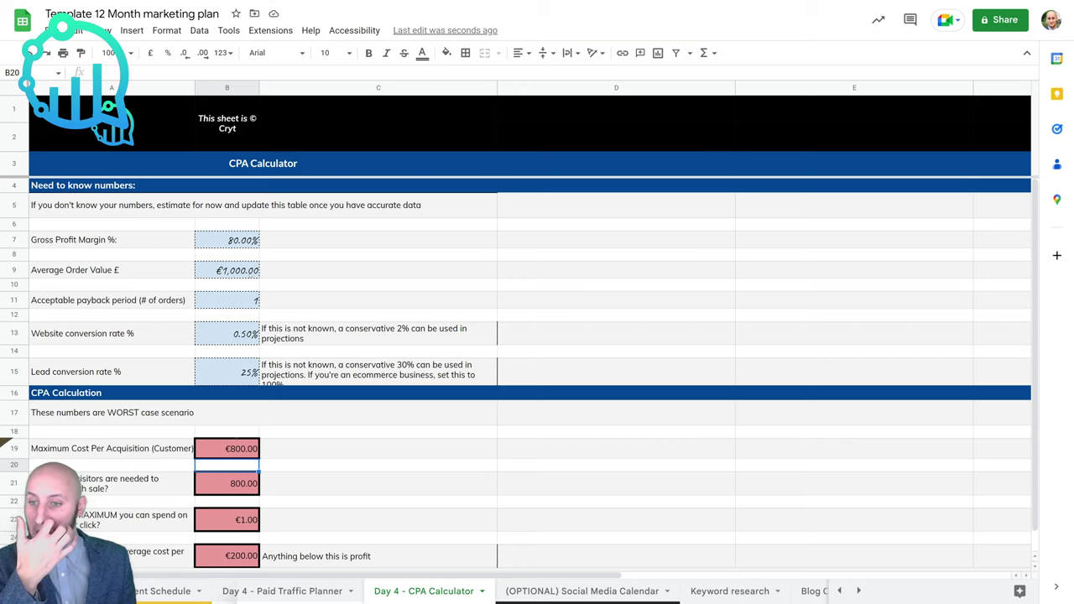
scroll(223, 310, down, 1)
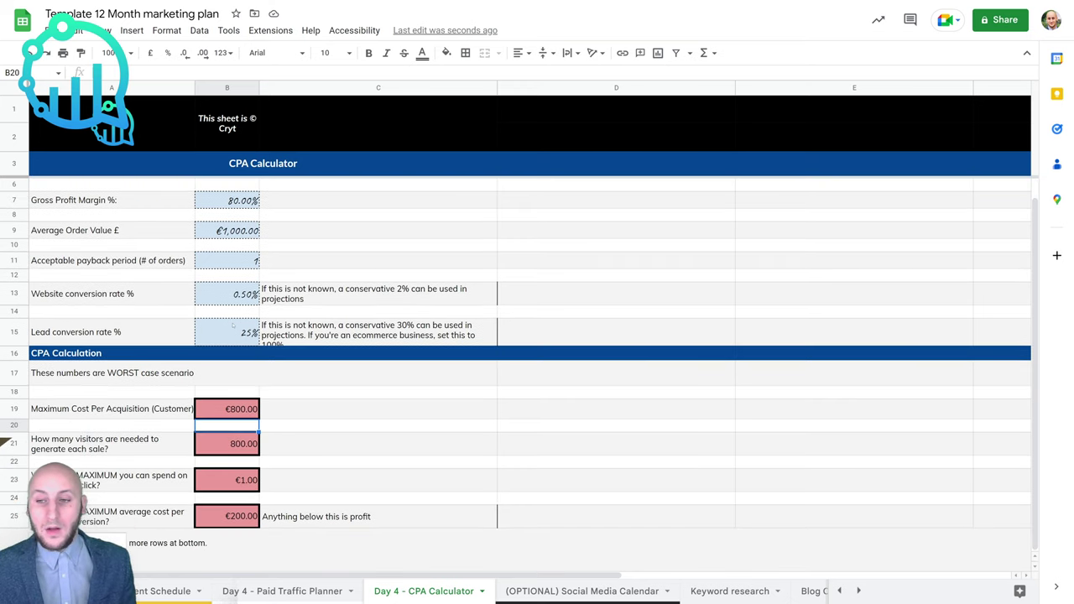